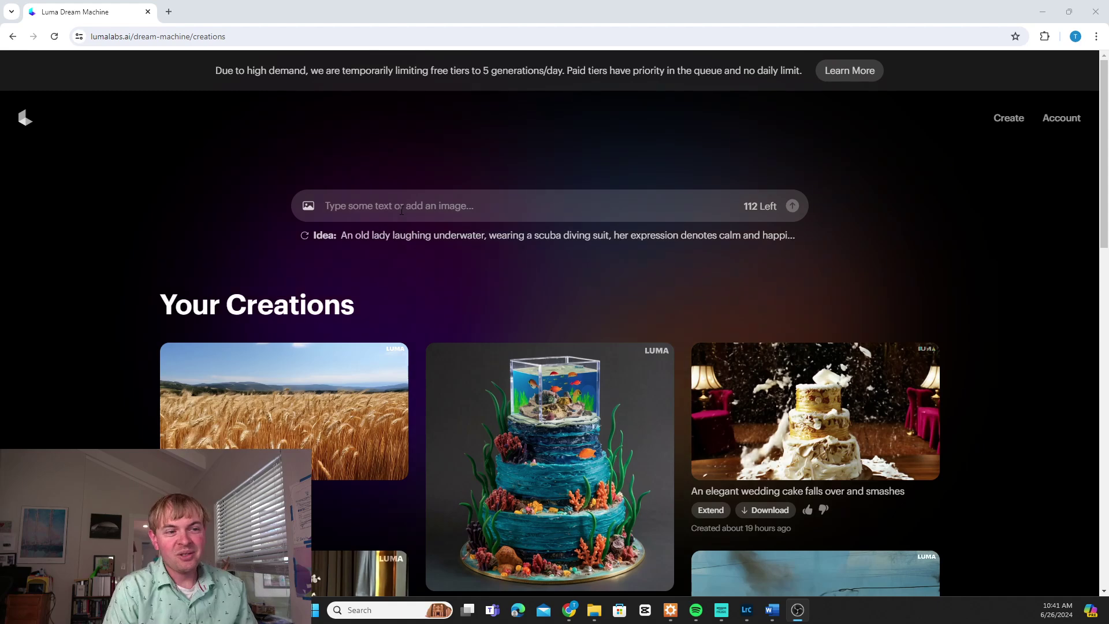
- Type 'Panning across a beautiful latte on a rustic wooden table at' into the Luma prompt box
{"action": "left_click", "coordinate": [416, 206]}
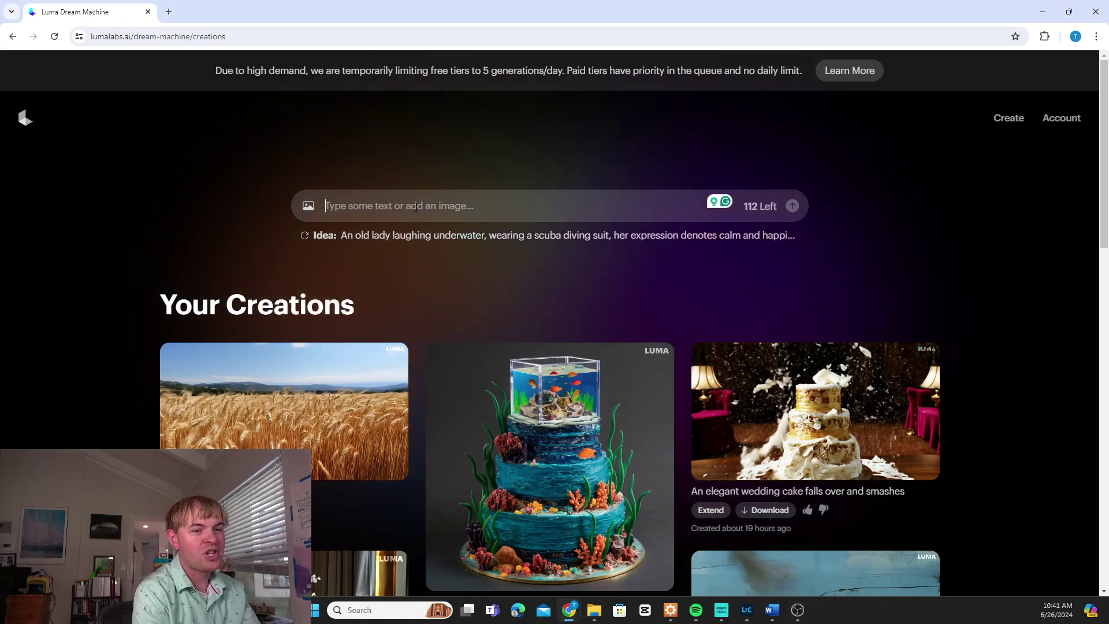
{"action": "type", "text": "Pannin"}
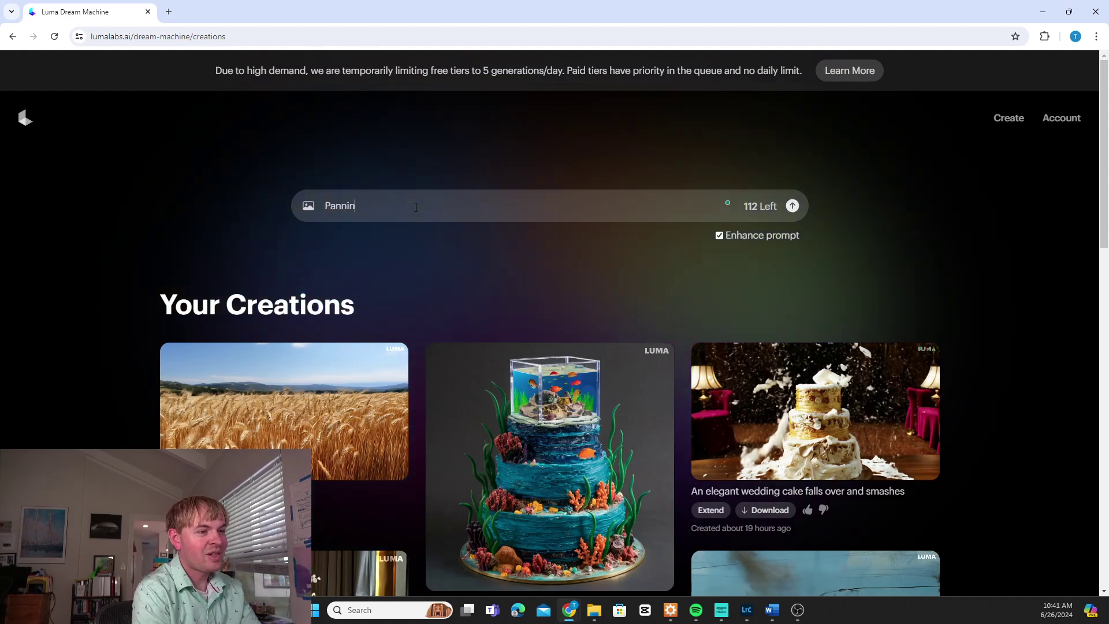
{"action": "type", "text": "g across a "}
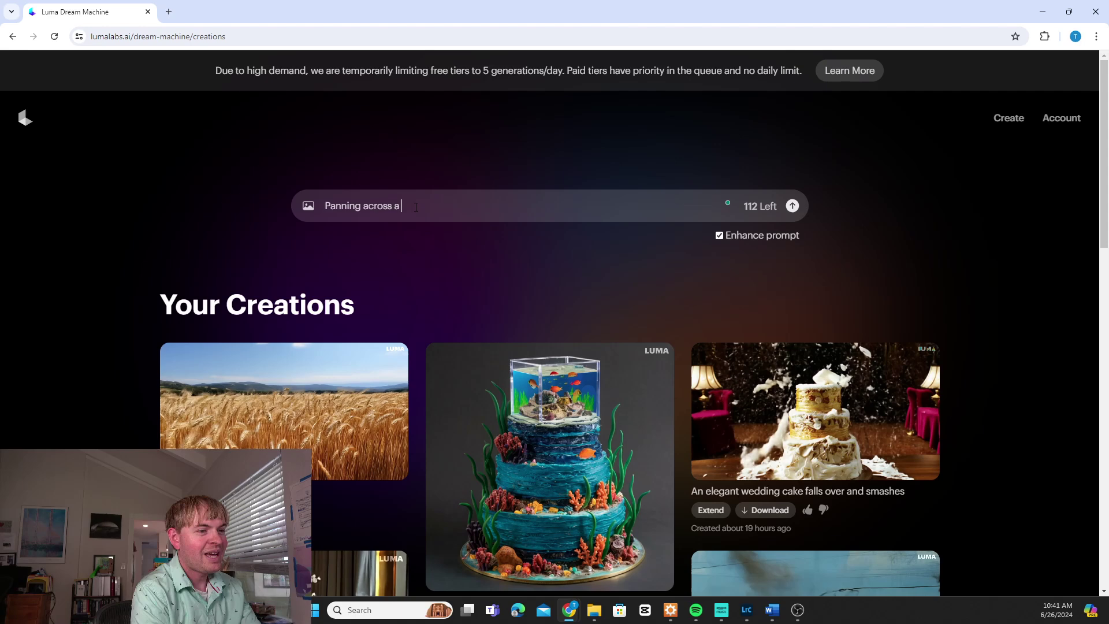
{"action": "type", "text": "beautiful"}
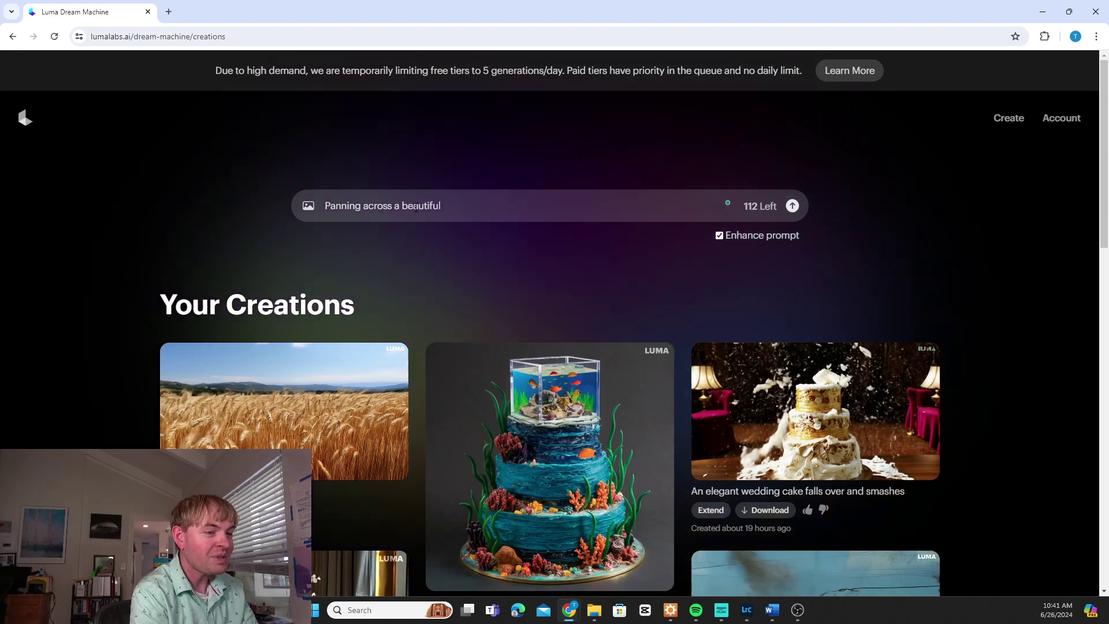
{"action": "type", "text": " latte on a "}
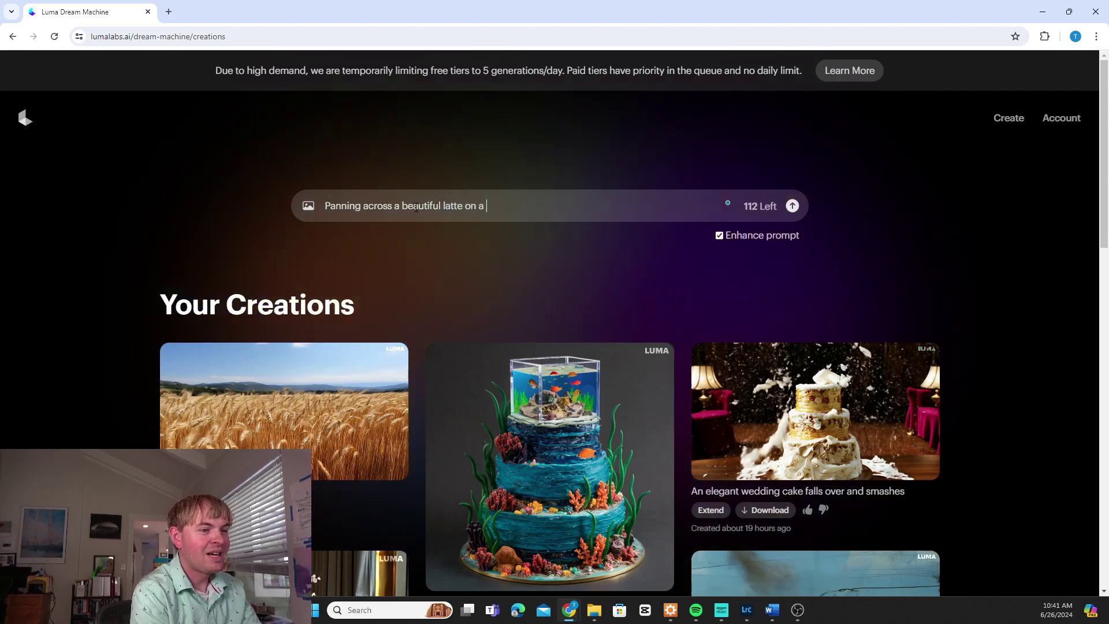
{"action": "type", "text": "rustic wooden table at a cafe"}
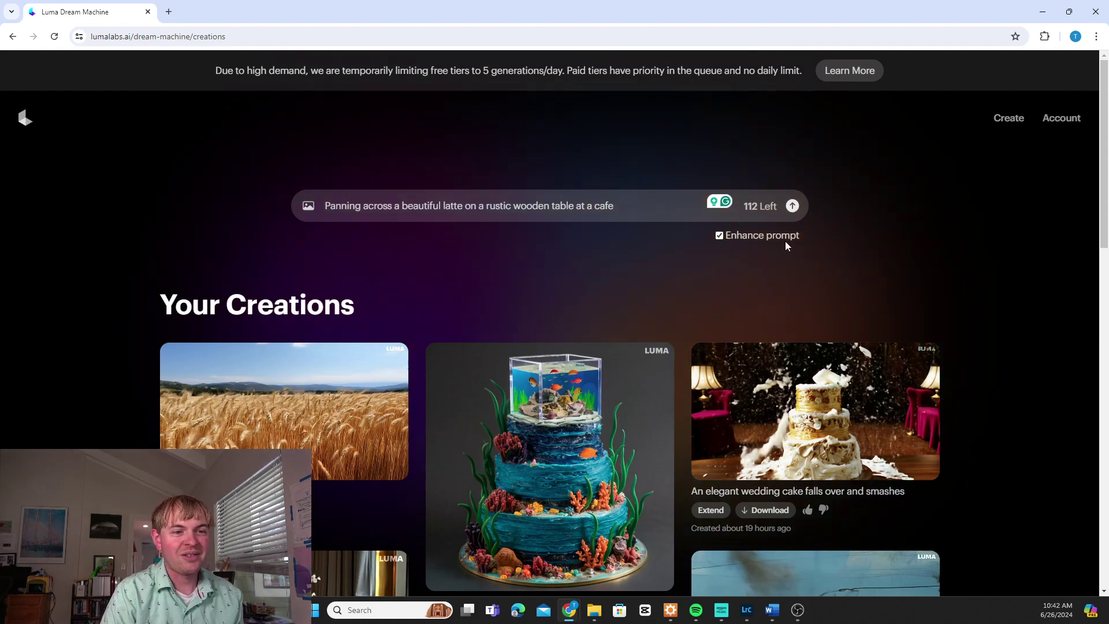
- Send the rustic-table cafe latte prompt to Luma for video generation
{"action": "left_click", "coordinate": [794, 206]}
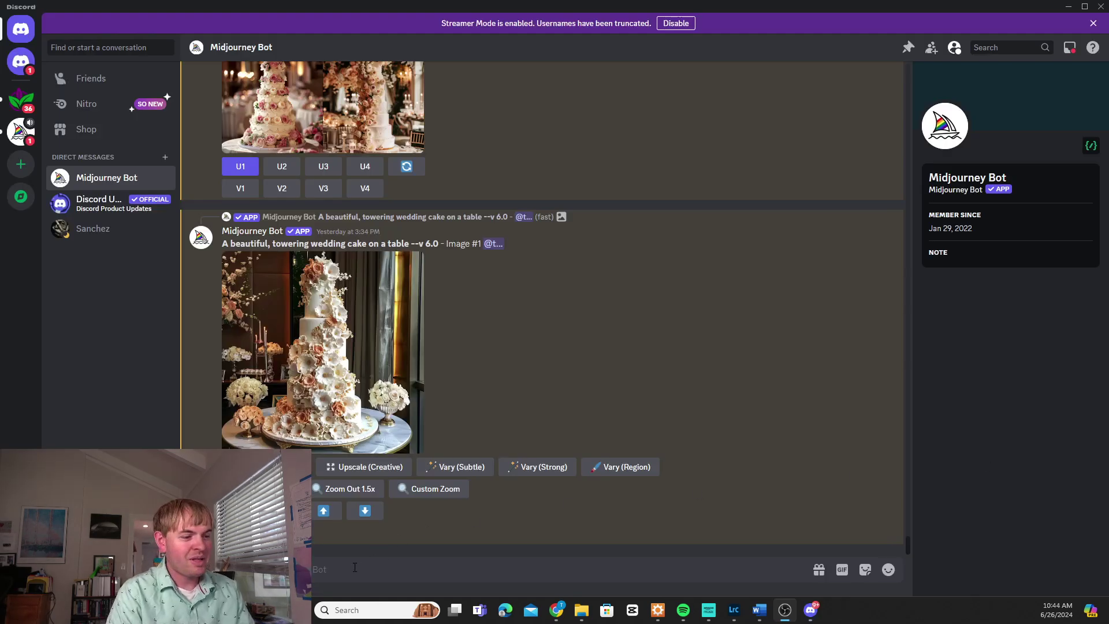
- Ask the Midjourney Bot for images of 'beautiful latte on a rustic wooden table'
{"action": "left_click", "coordinate": [355, 567]}
{"action": "type", "text": "/"}
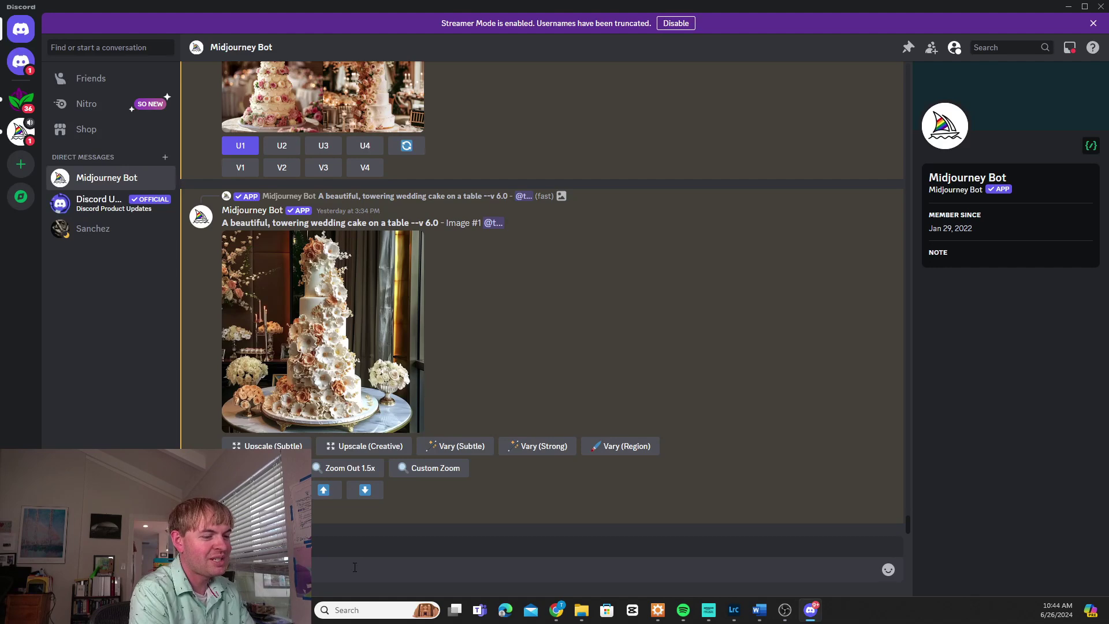
{"action": "type", "text": "beaut"}
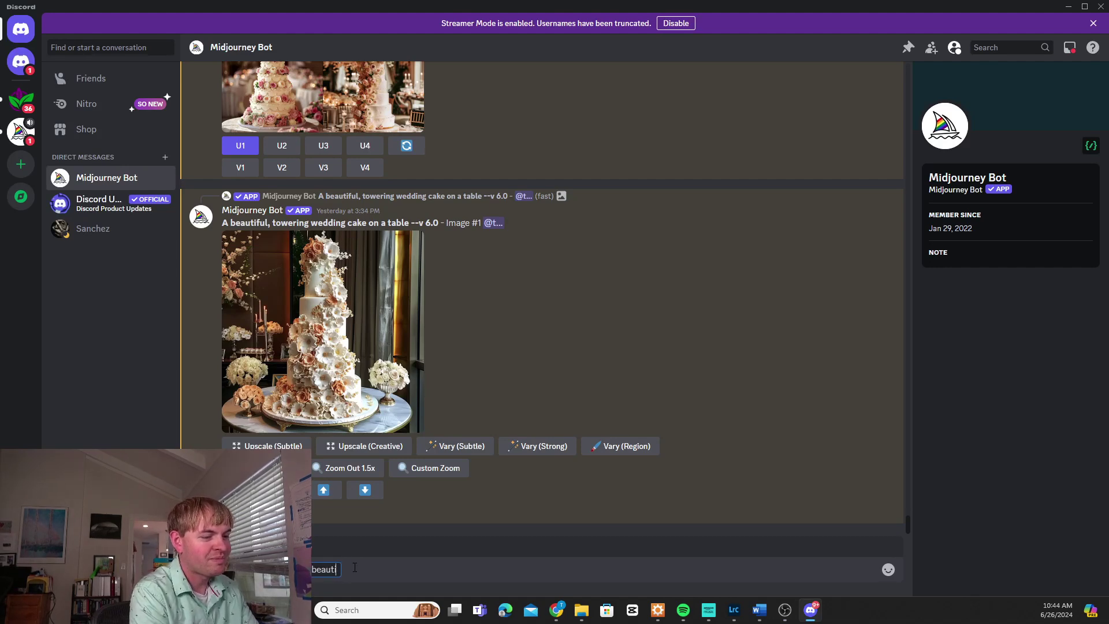
{"action": "type", "text": "iful latte on a ru"}
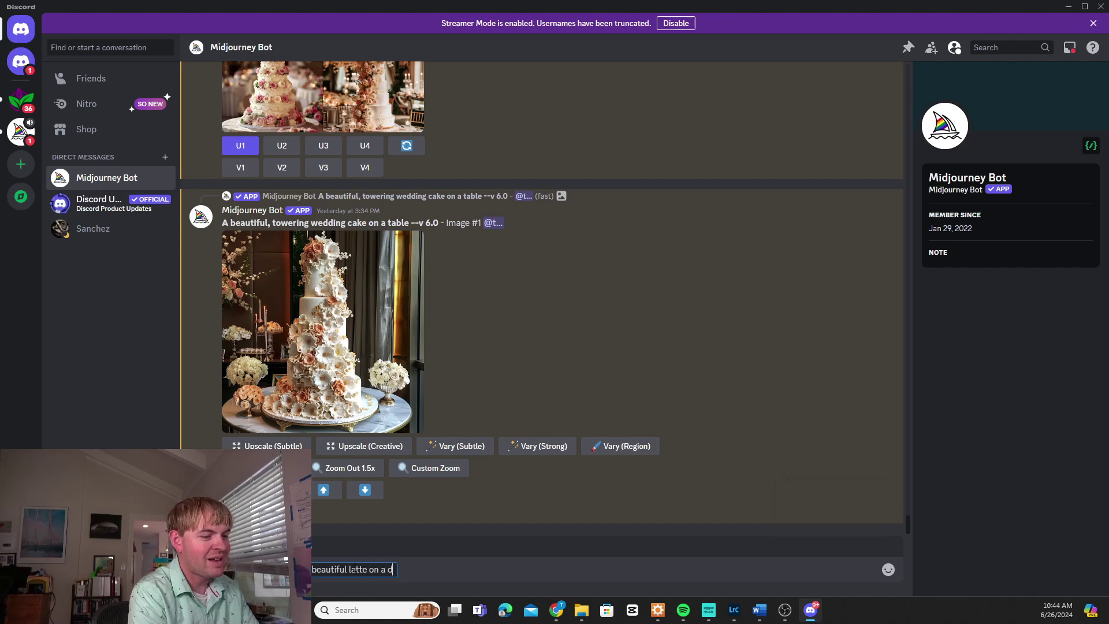
{"action": "type", "text": "stic wooden table"}
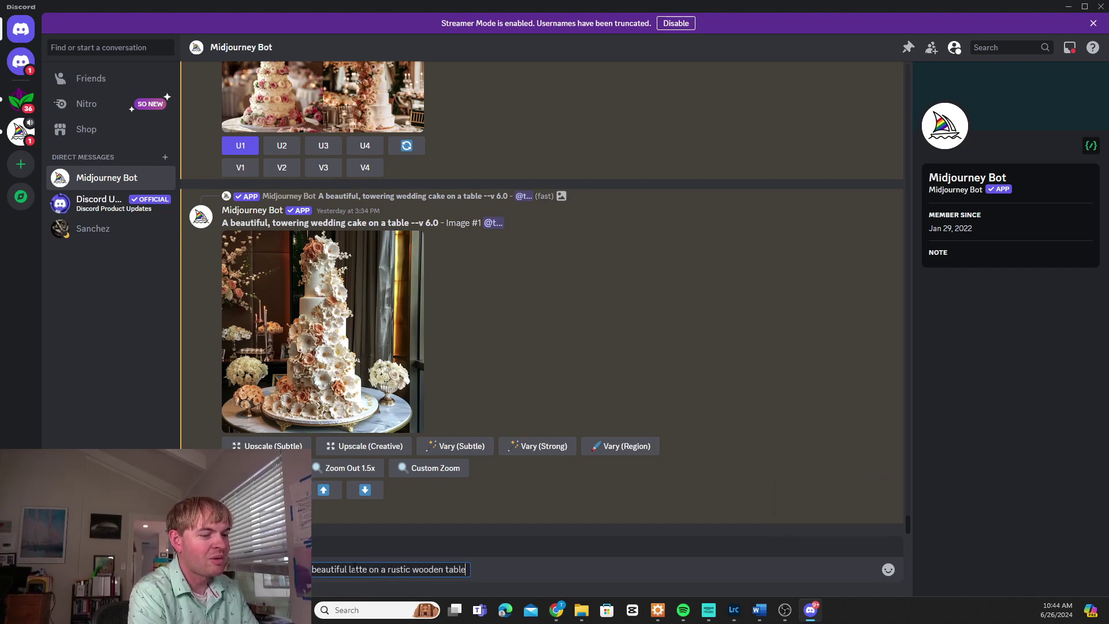
{"action": "key", "text": "Return"}
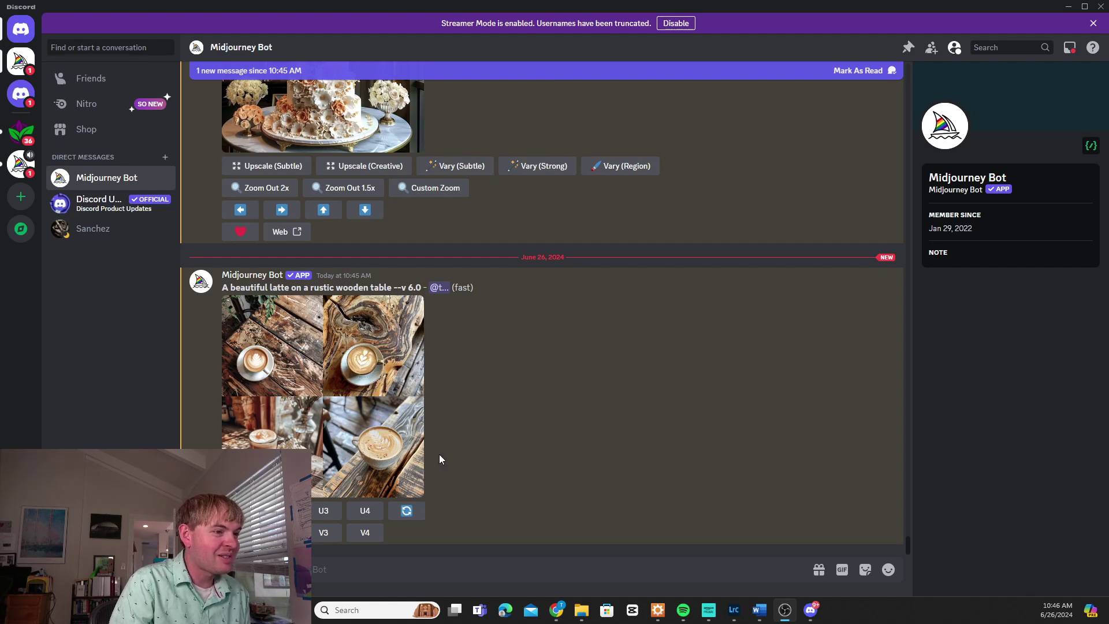
- Upscale latte image U4, copy the enlarged image, and bring the Luma page back
{"action": "left_click", "coordinate": [365, 511]}
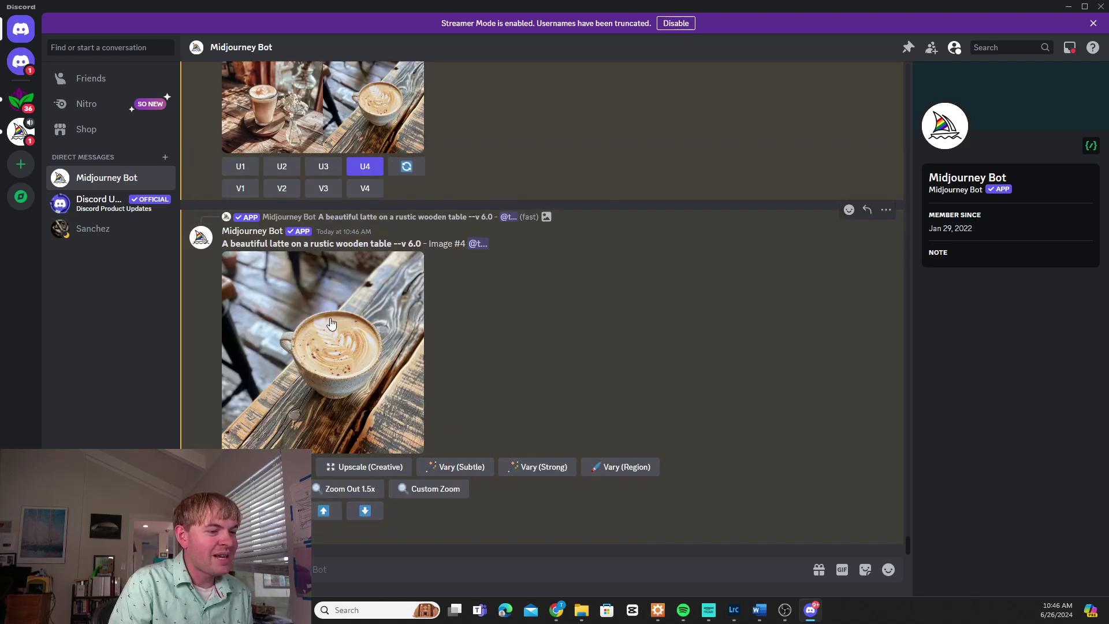
{"action": "left_click", "coordinate": [303, 342]}
{"action": "right_click", "coordinate": [526, 291]}
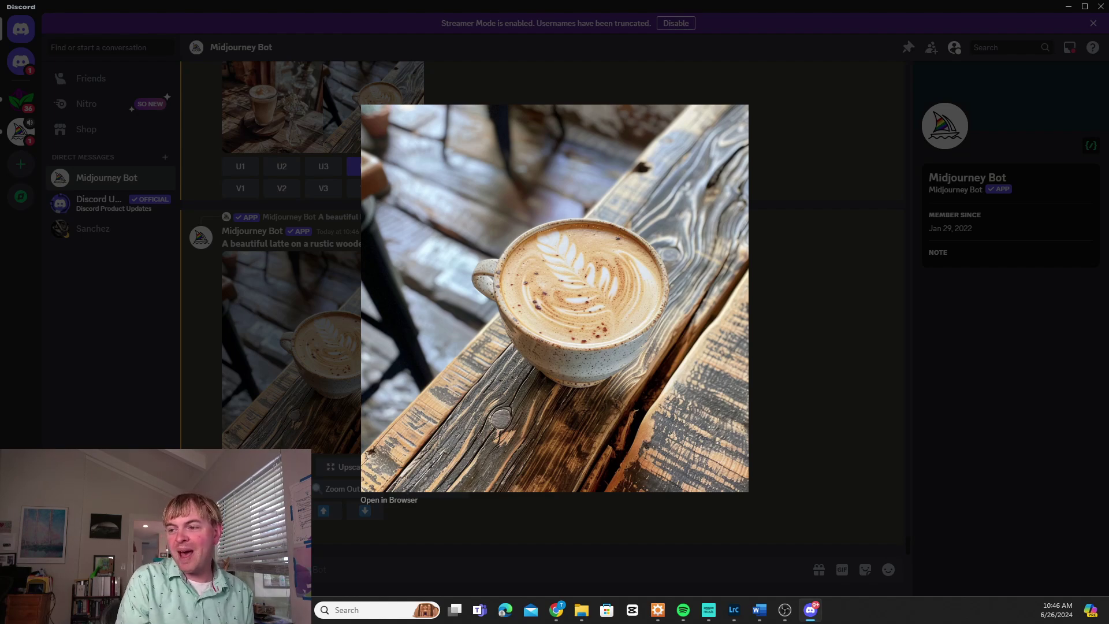
{"action": "key", "text": "alt+Tab"}
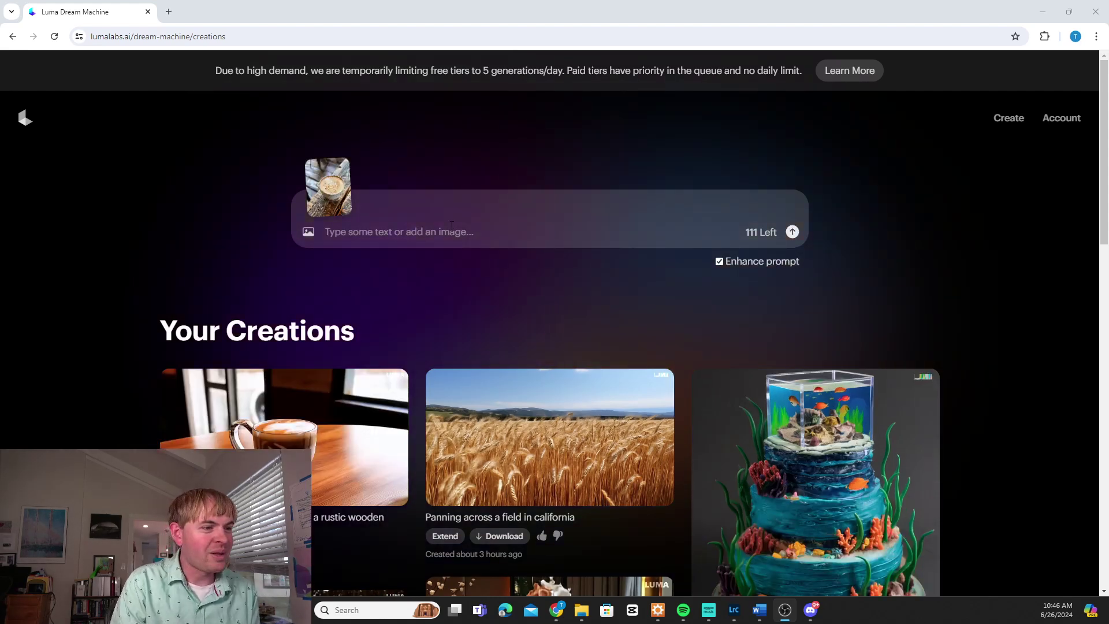
- Submit the attached latte image with the prompt 'Panning across this latte on a table'
{"action": "left_click", "coordinate": [456, 231]}
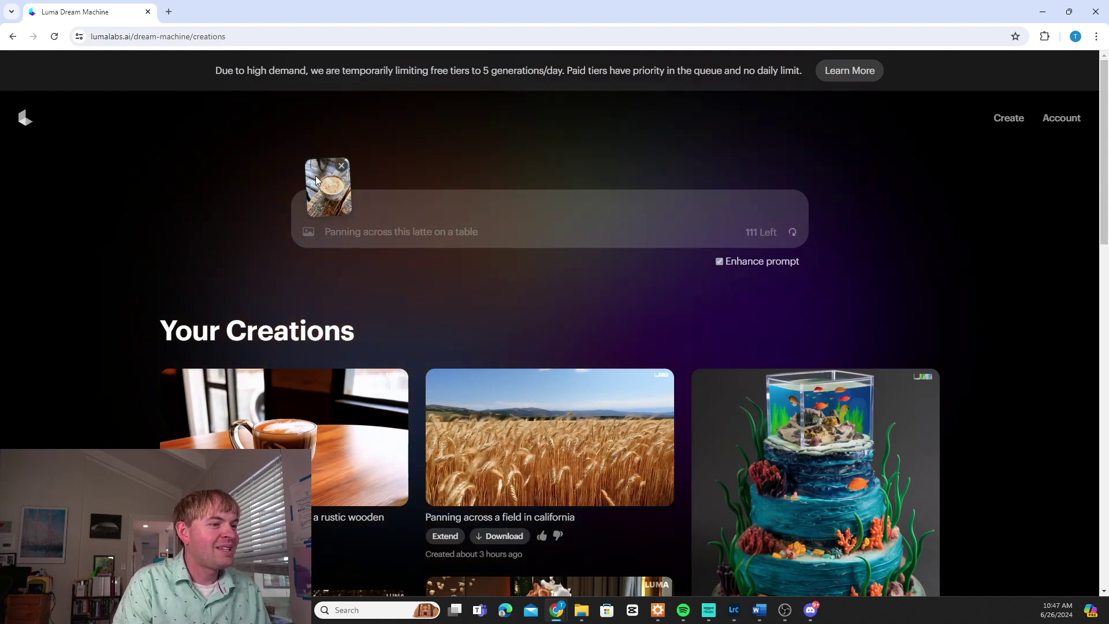
{"action": "key", "text": "Return"}
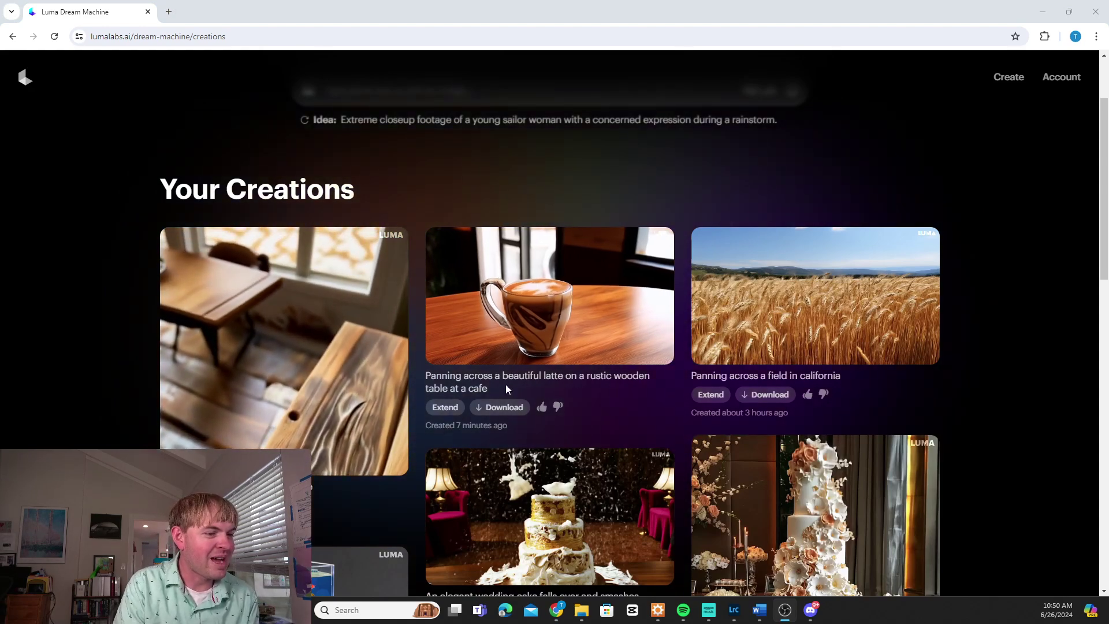
- Open the 'Panning across a beautiful latte on a rustic wooden table at a cafe' video's page
{"action": "left_click", "coordinate": [556, 306]}
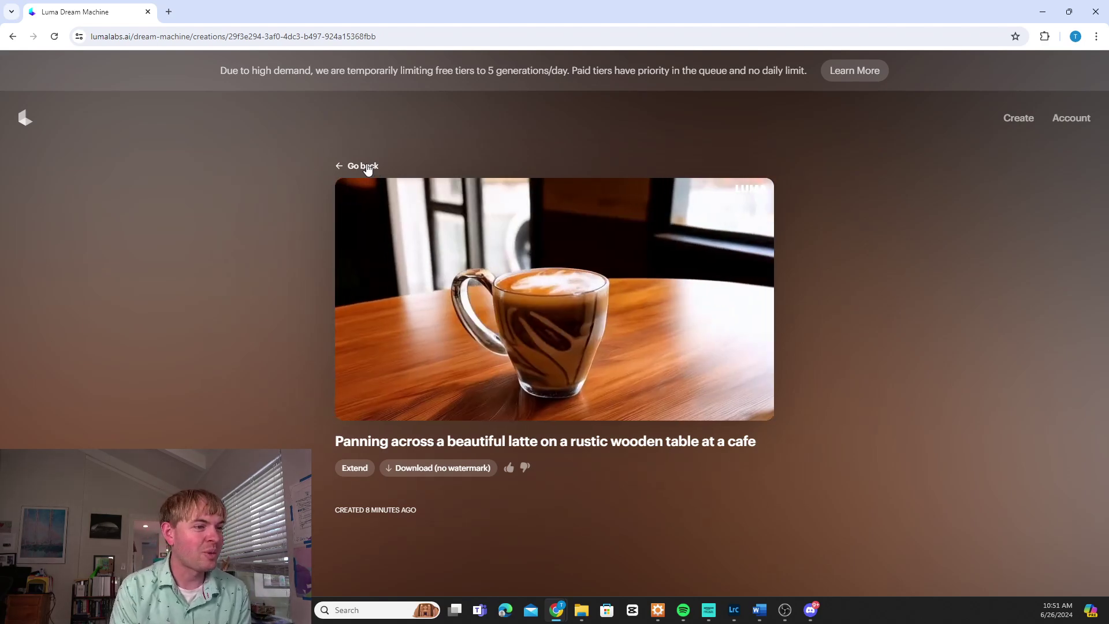
- Return to the creations list, open the latte-on-wood video, and scroll through its page
{"action": "left_click", "coordinate": [368, 168]}
{"action": "left_click", "coordinate": [260, 404]}
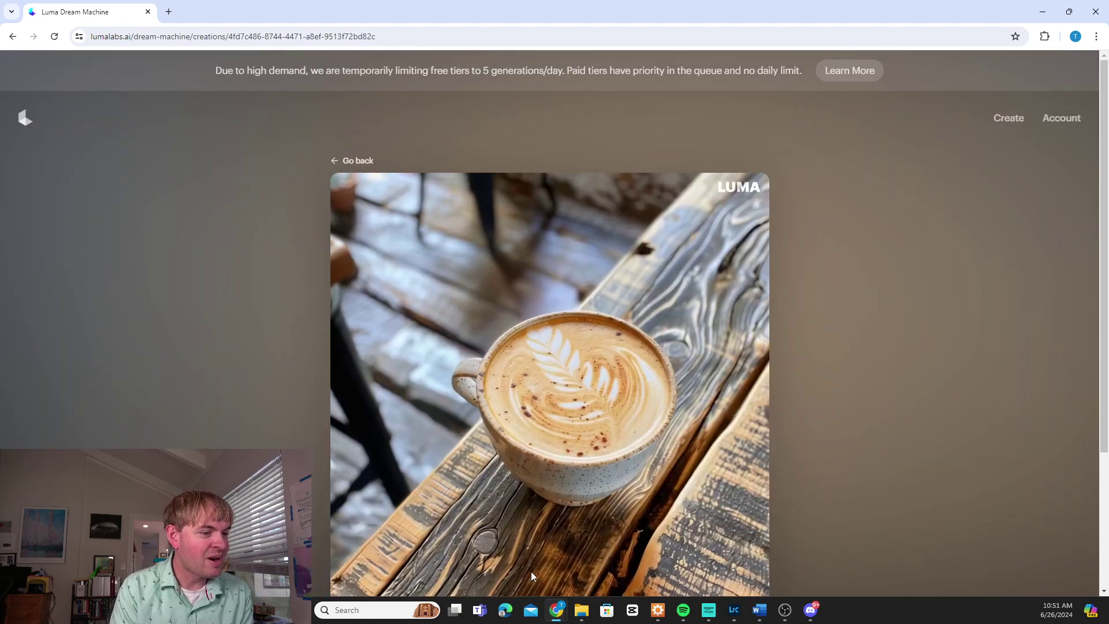
{"action": "scroll", "coordinate": [802, 391], "scroll_direction": "down", "scroll_amount": 3}
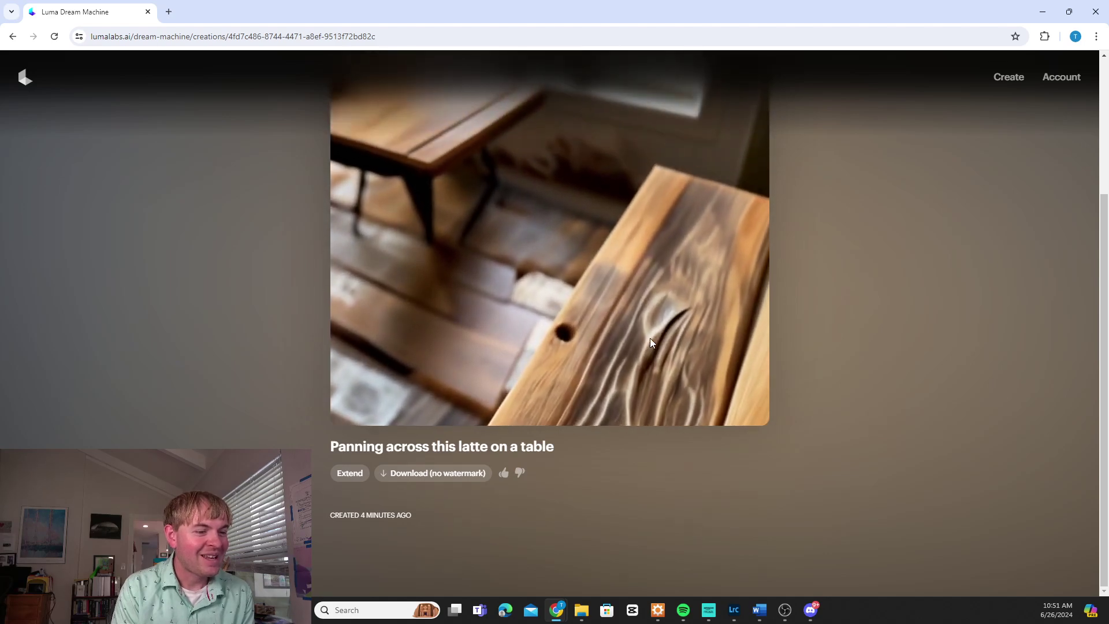
{"action": "scroll", "coordinate": [617, 295], "scroll_direction": "up", "scroll_amount": 3}
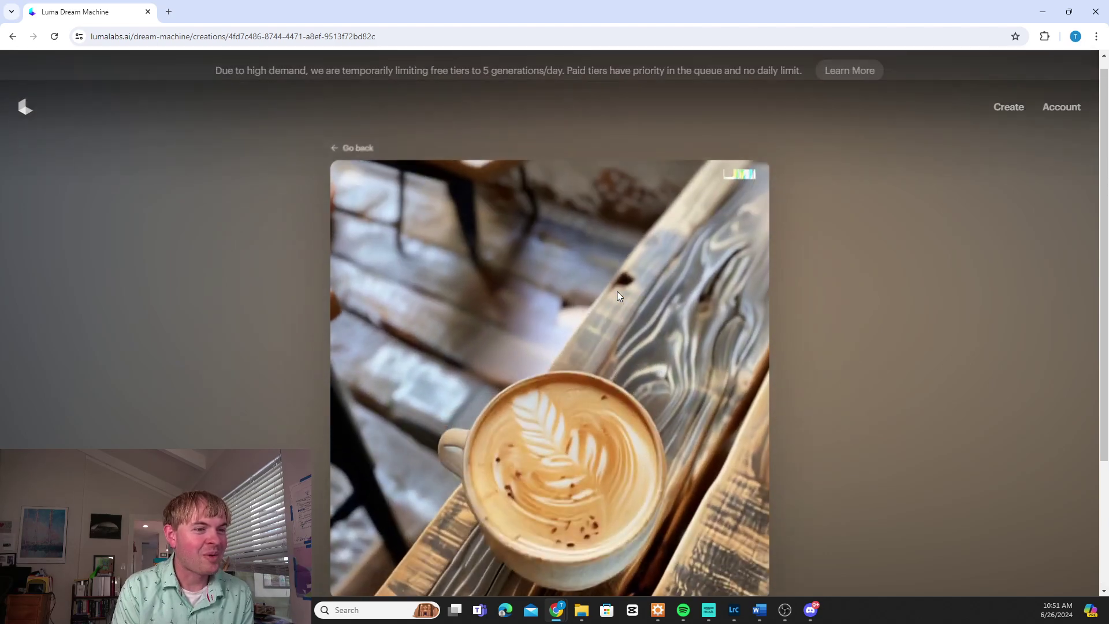
{"action": "scroll", "coordinate": [619, 295], "scroll_direction": "down", "scroll_amount": 1}
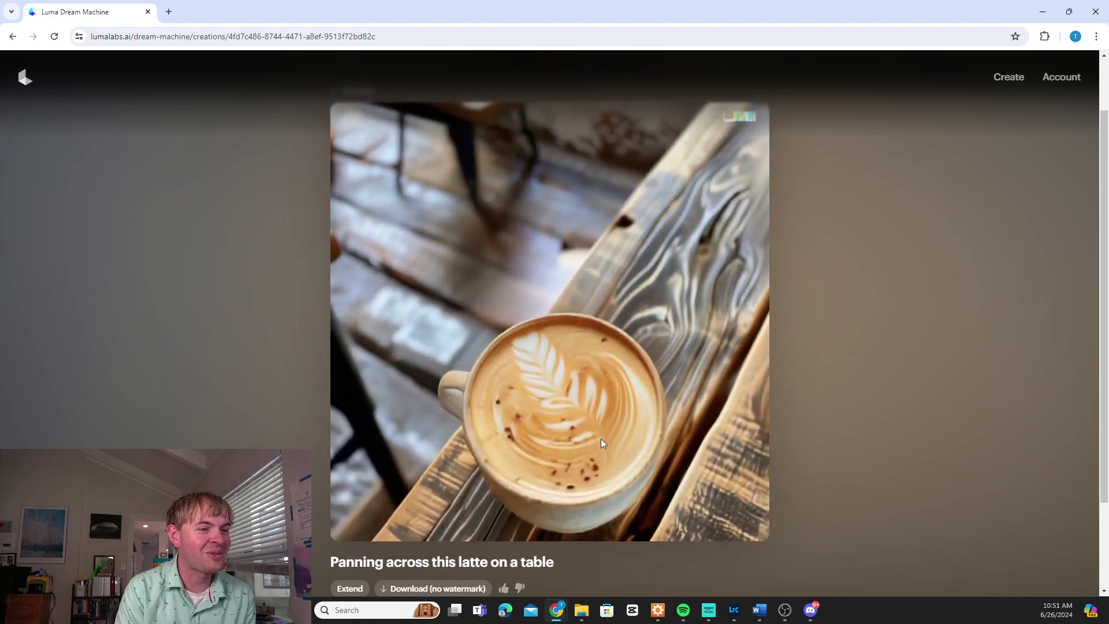
{"action": "scroll", "coordinate": [680, 335], "scroll_direction": "down", "scroll_amount": 1}
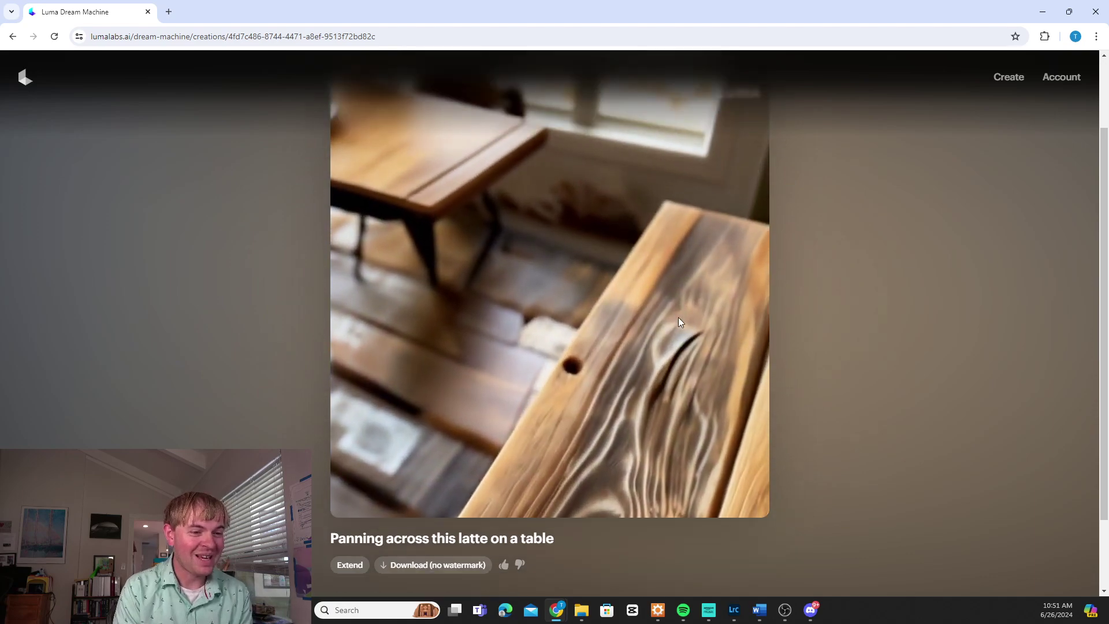
{"action": "scroll", "coordinate": [679, 322], "scroll_direction": "down", "scroll_amount": 2}
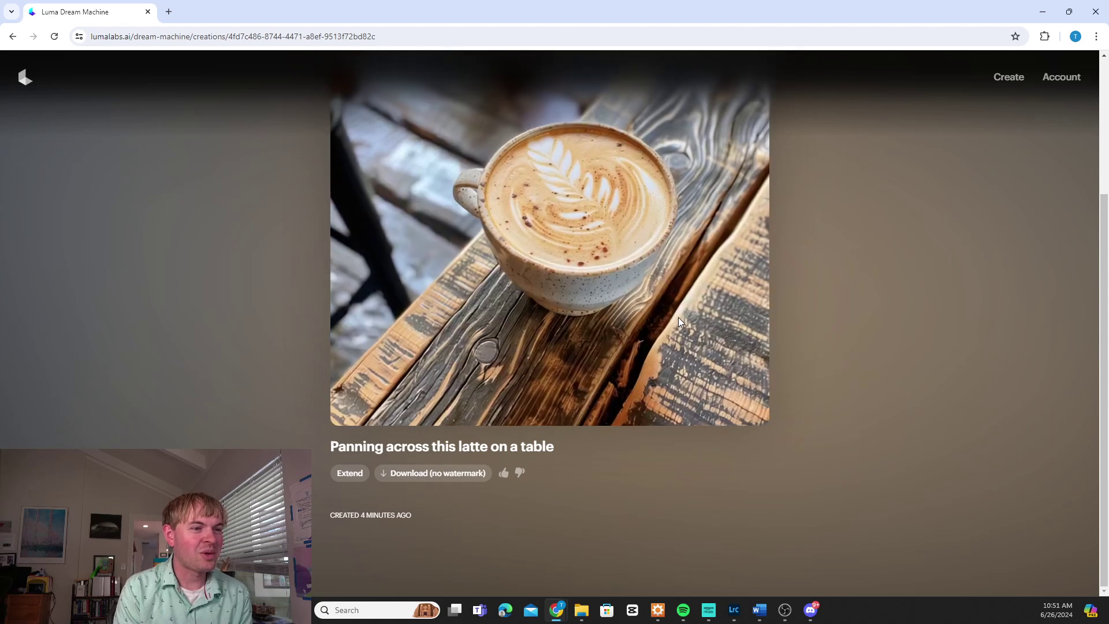
{"action": "scroll", "coordinate": [678, 317], "scroll_direction": "up", "scroll_amount": 1}
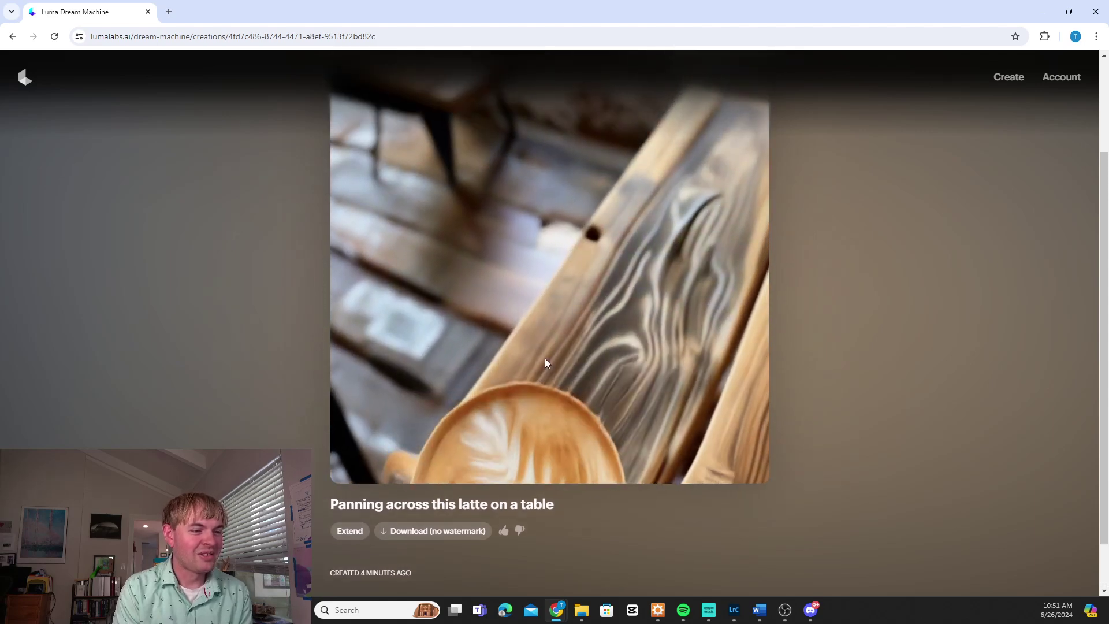
{"action": "scroll", "coordinate": [545, 363], "scroll_direction": "up", "scroll_amount": 2}
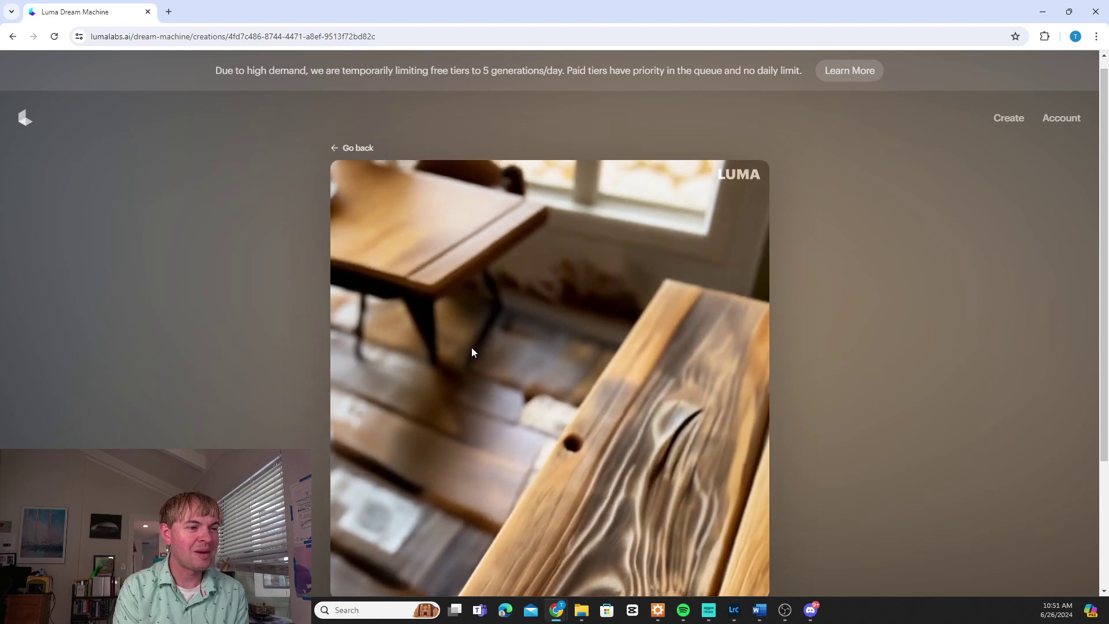
{"action": "scroll", "coordinate": [556, 324], "scroll_direction": "down", "scroll_amount": 2}
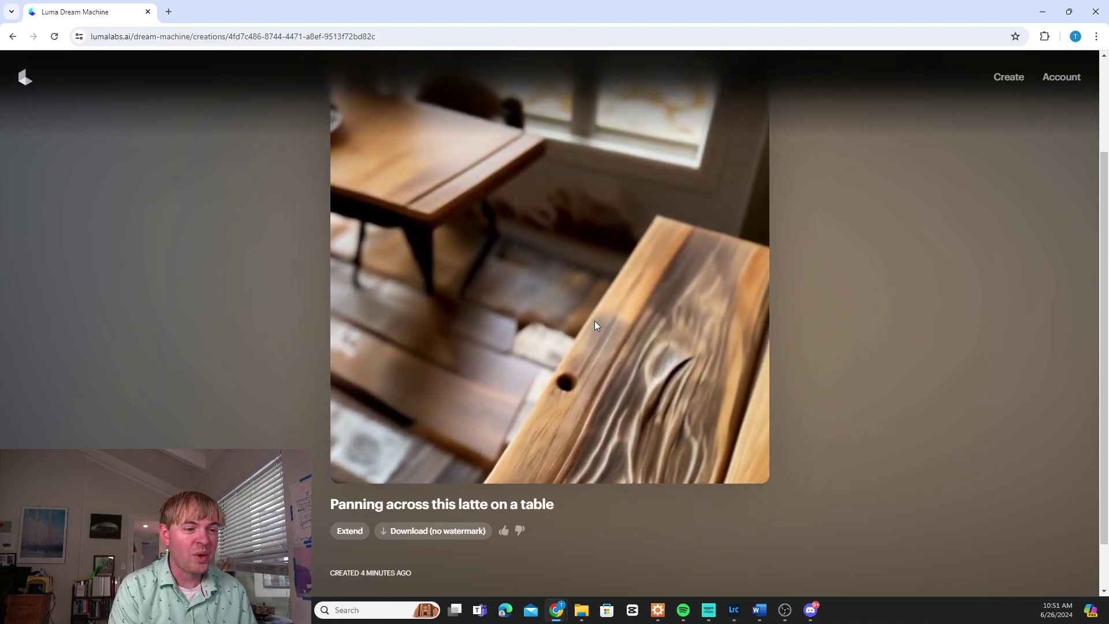
{"action": "scroll", "coordinate": [595, 325], "scroll_direction": "down", "scroll_amount": 1}
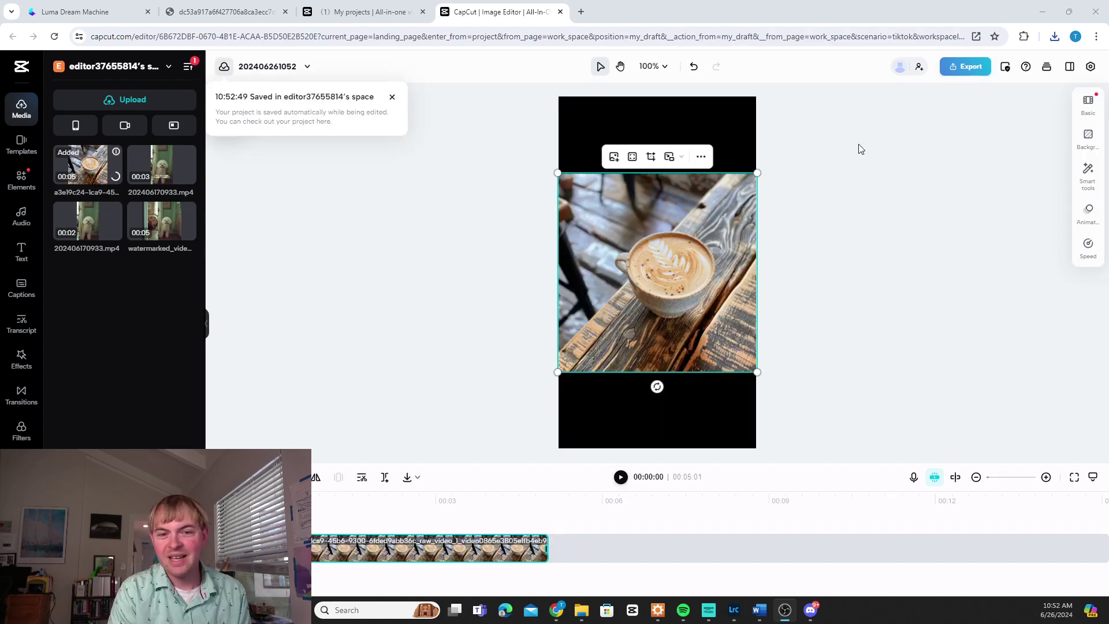
- Scale the latte video up to fill the 9:16 frame and centre it on the canvas
{"action": "left_click_drag", "start_coordinate": [556, 172], "coordinate": [508, 60]}
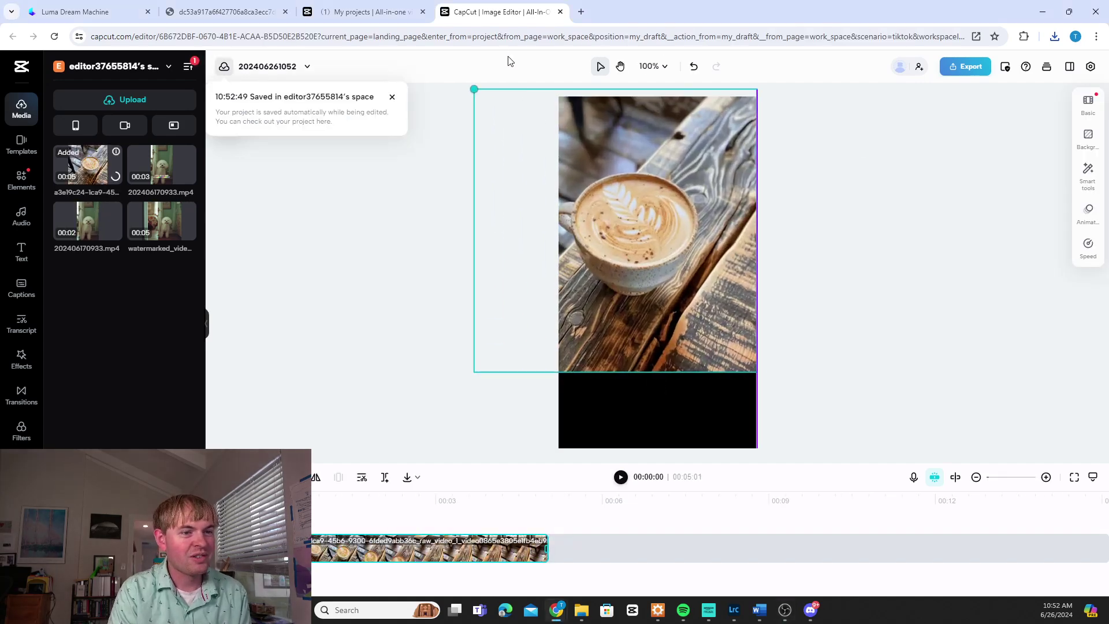
{"action": "left_click_drag", "start_coordinate": [680, 279], "coordinate": [720, 351]}
{"action": "left_click_drag", "start_coordinate": [518, 171], "coordinate": [435, 79]}
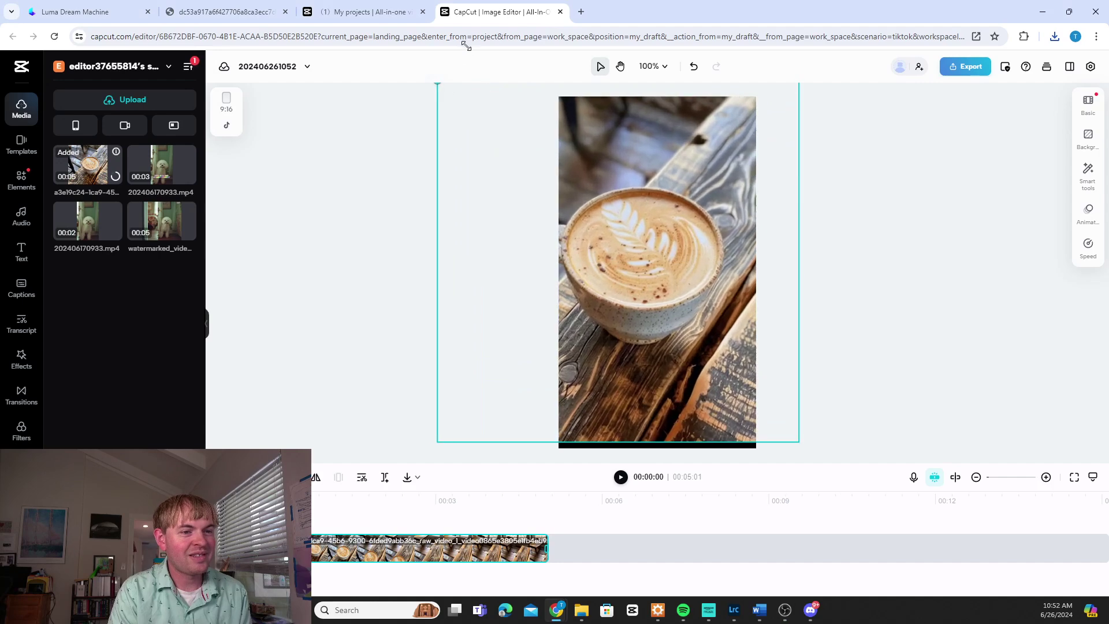
{"action": "left_click_drag", "start_coordinate": [637, 216], "coordinate": [660, 232]}
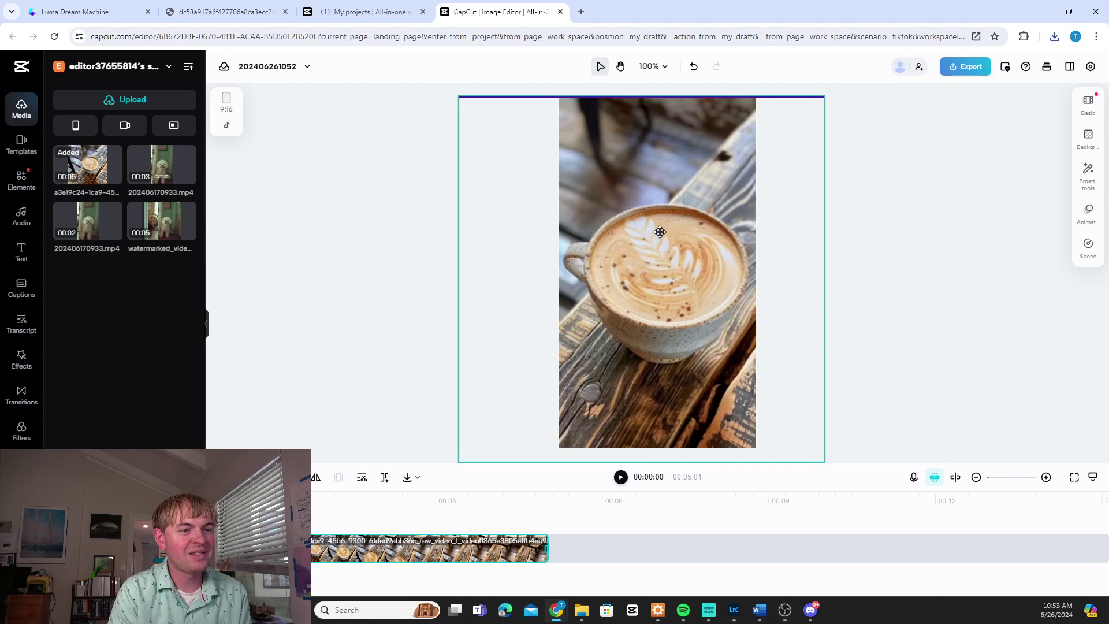
- Play, pause and step forward through the cropped vertical clip's preview
{"action": "left_click", "coordinate": [624, 478]}
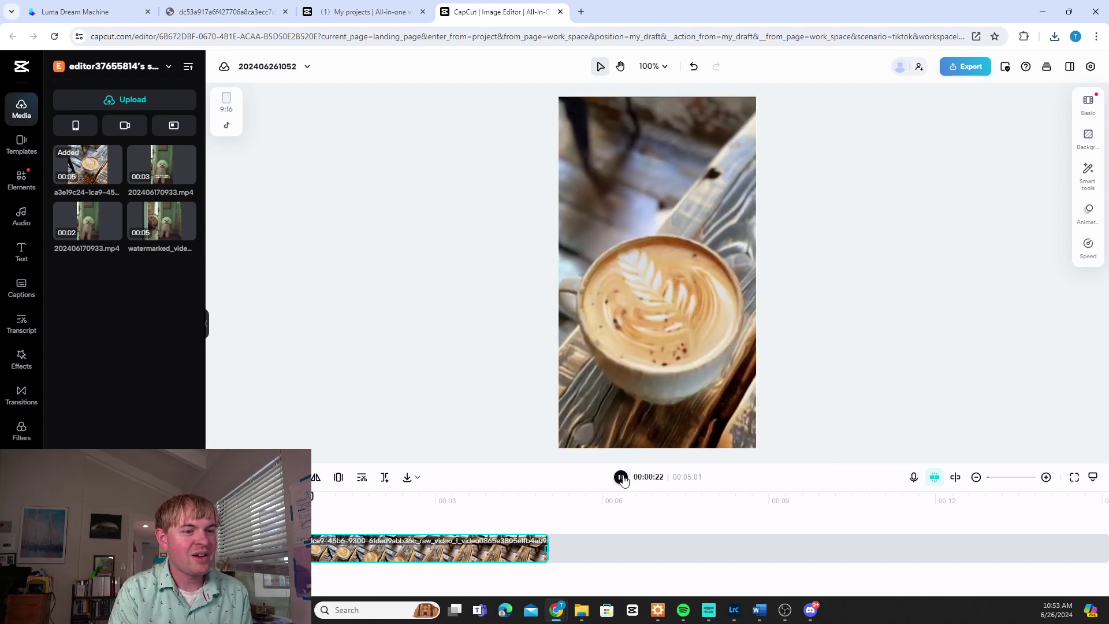
{"action": "left_click", "coordinate": [621, 478]}
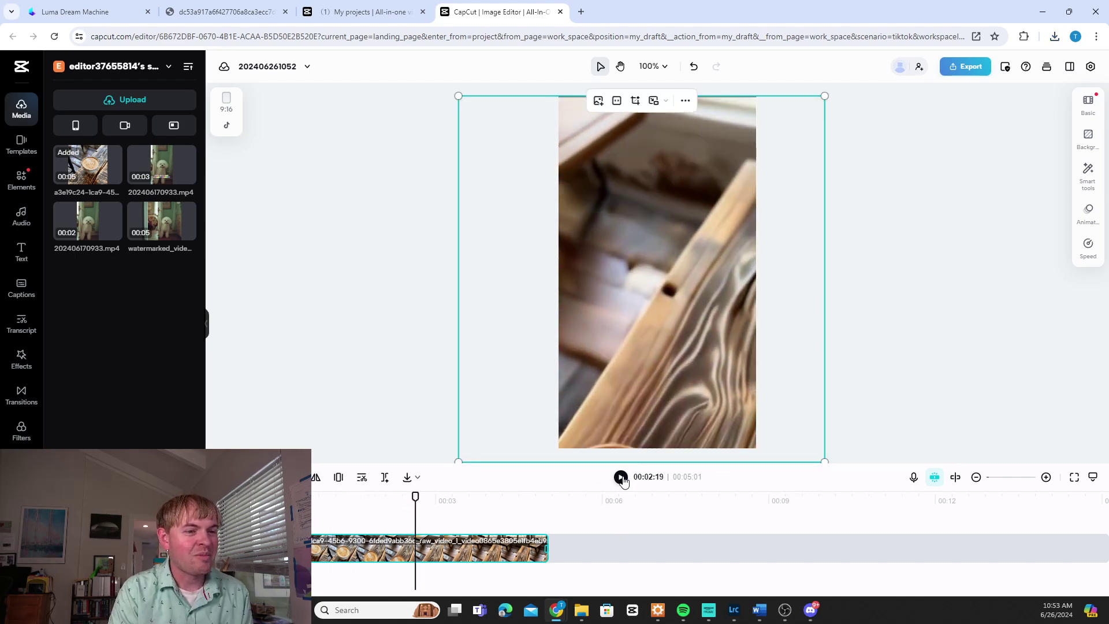
{"action": "left_click", "coordinate": [621, 478]}
{"action": "left_click", "coordinate": [621, 478]}
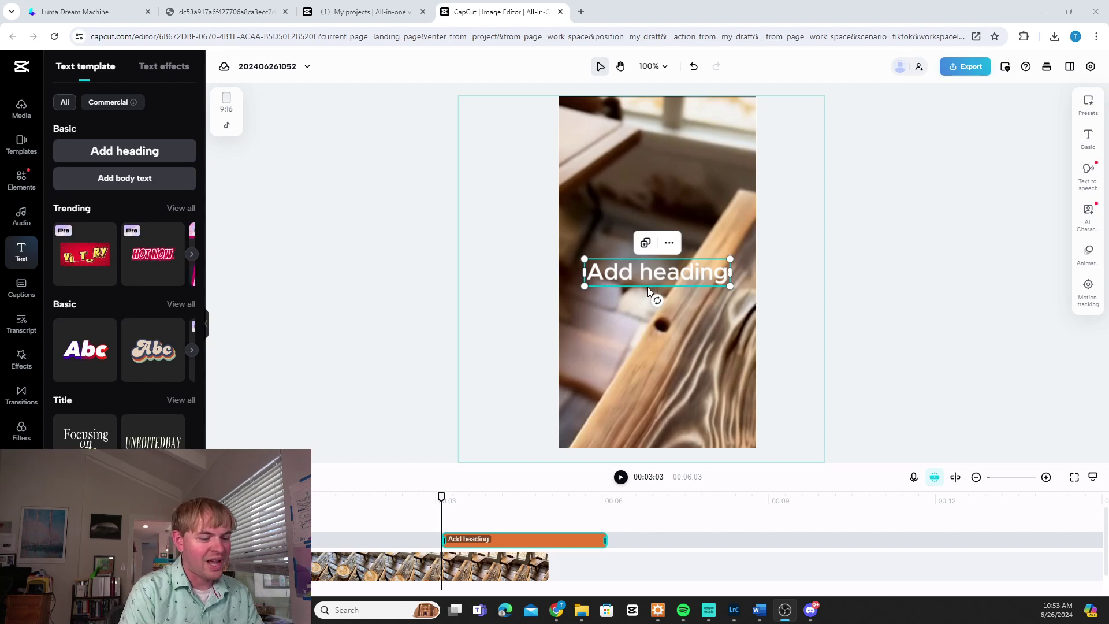
- Change the heading to 'OMG best latte ever!!!' and play the clip with the new caption
{"action": "double_click", "coordinate": [664, 276]}
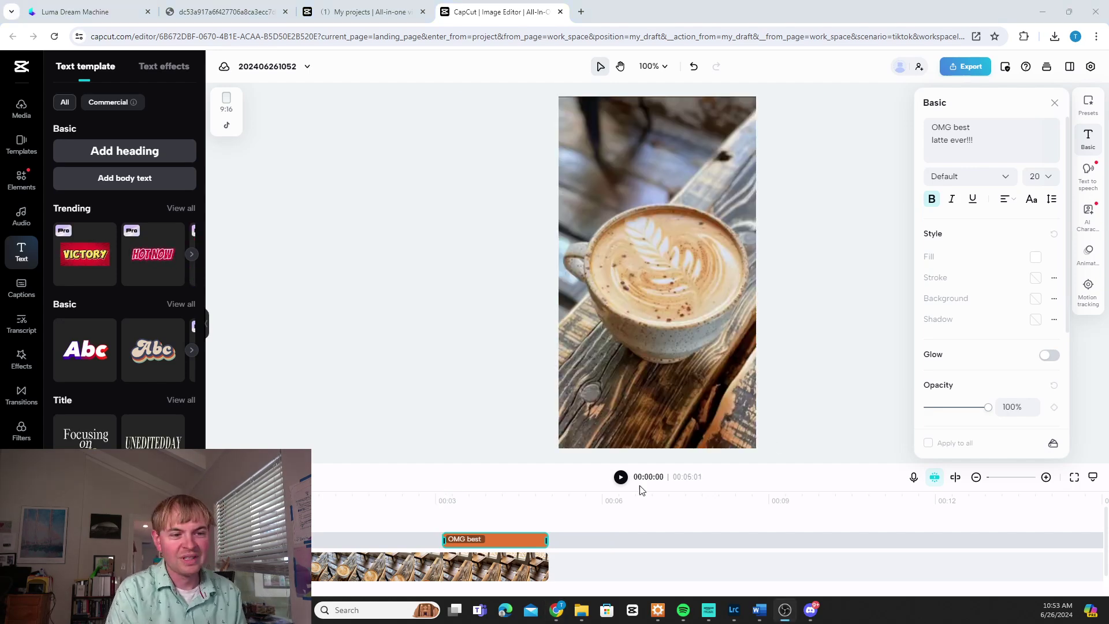
{"action": "left_click", "coordinate": [620, 477]}
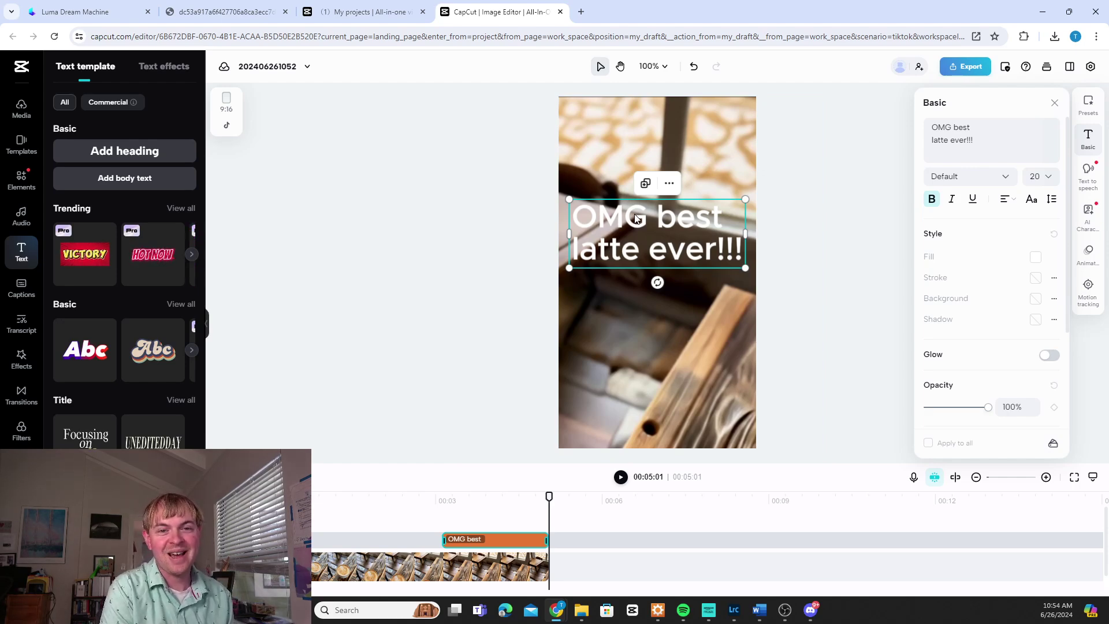
- Rewind the CapCut preview to the start and switch to the Luma Dream Machine tab
{"action": "left_click_drag", "start_coordinate": [549, 495], "coordinate": [334, 505]}
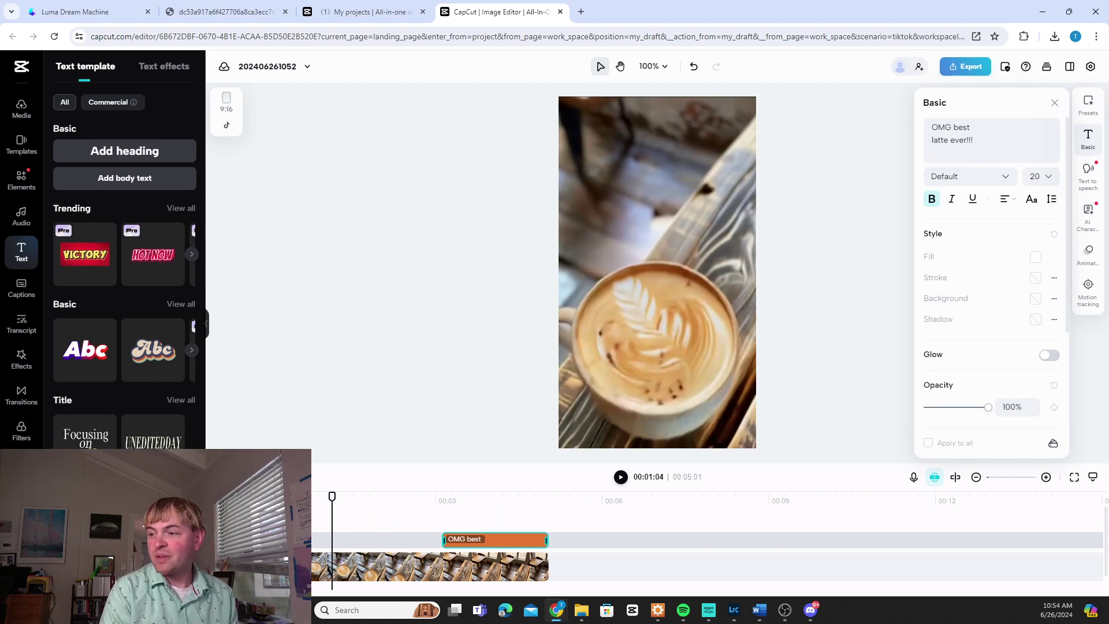
{"action": "key", "text": "ctrl+1"}
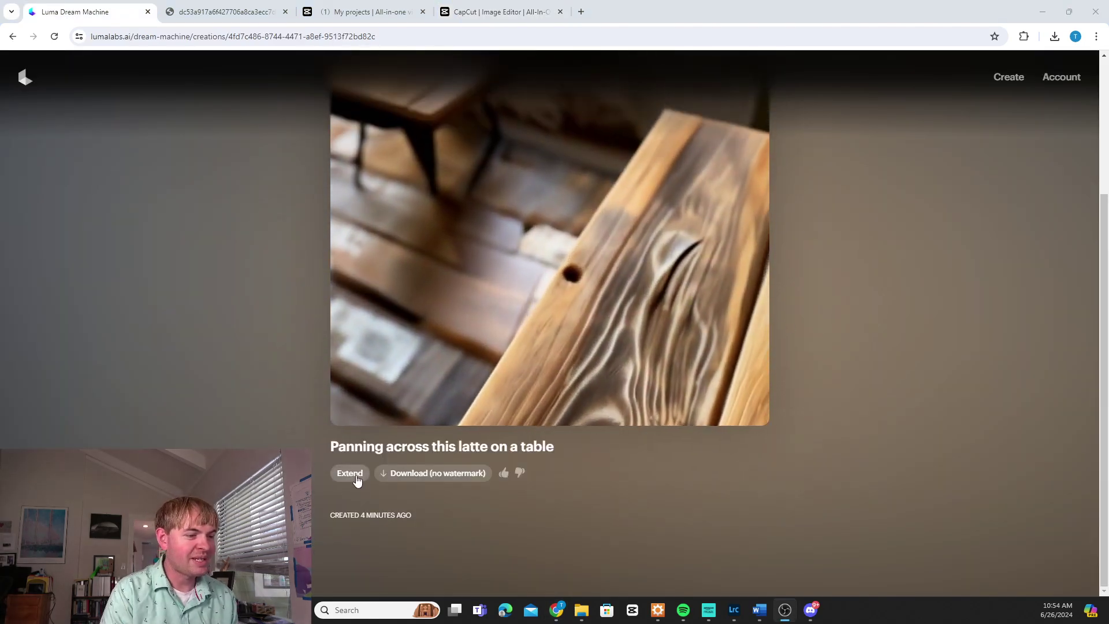
- Extend the latte video with the prompt 'Cut to the outside of the cafe where this latte was served'
{"action": "left_click", "coordinate": [355, 475]}
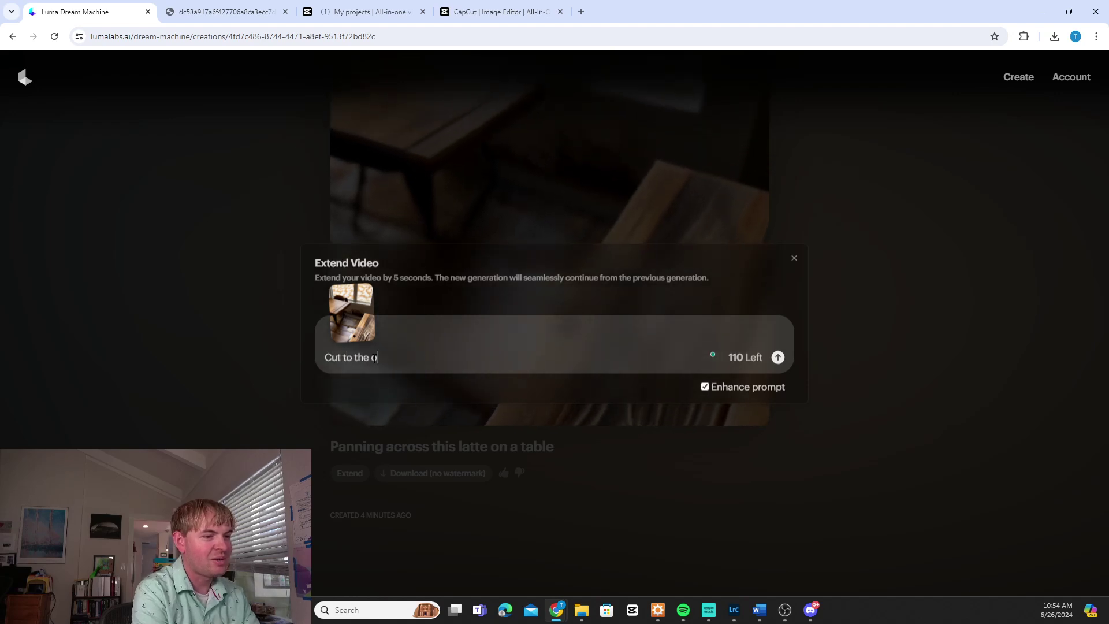
{"action": "type", "text": "Cut to the outside of the cafe where this latte was ser"}
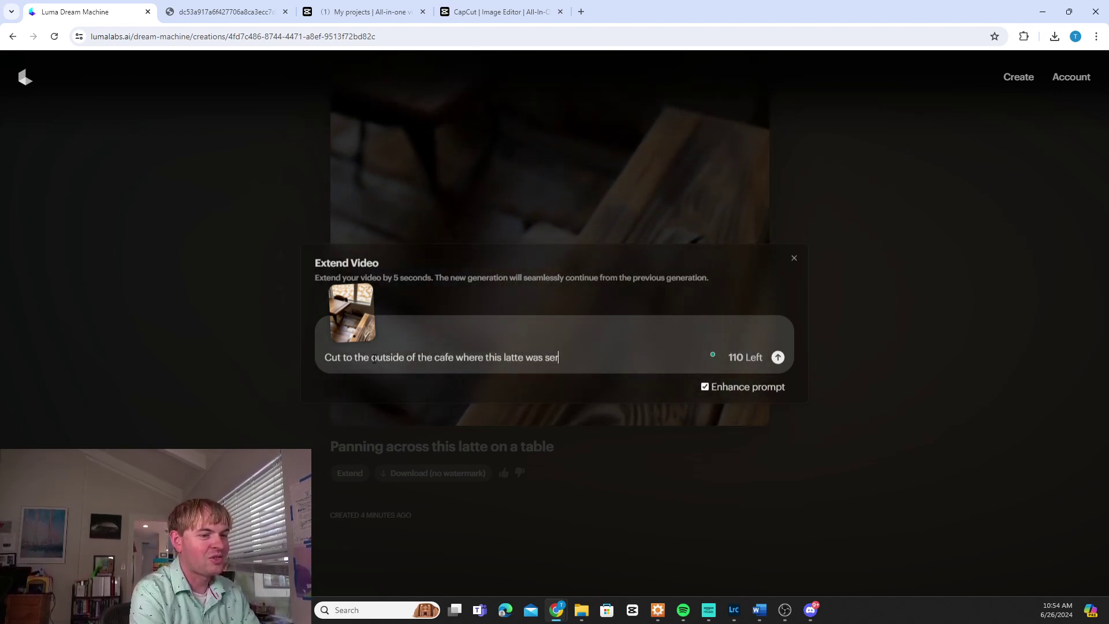
{"action": "type", "text": "ved"}
{"action": "key", "text": "Return"}
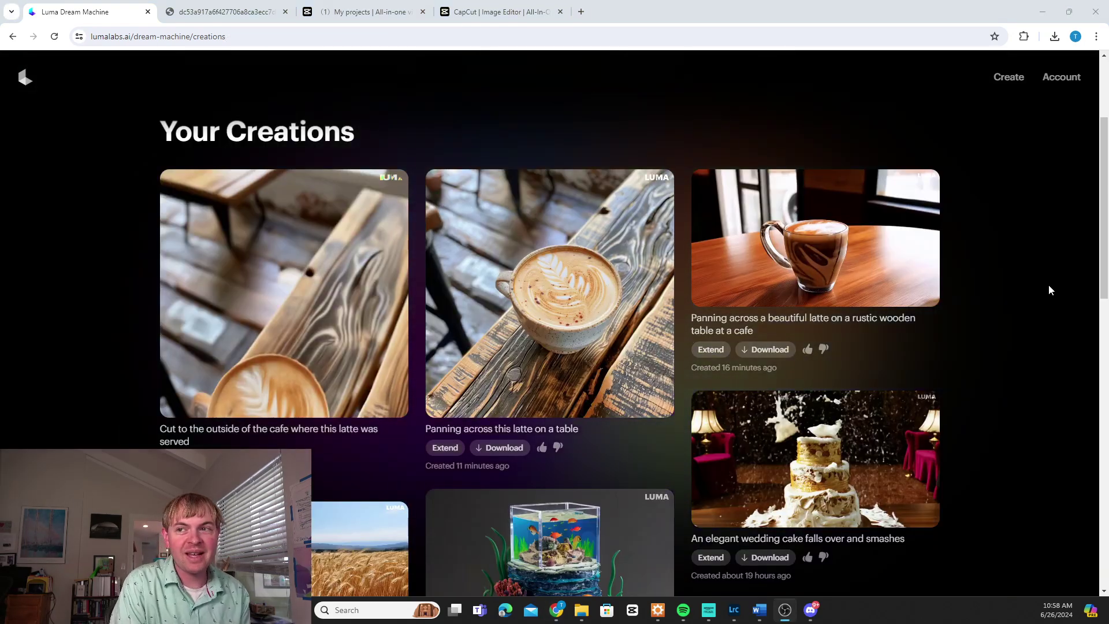
- Open the finished 'Cut to the outside of the cafe…' extension showing the outdoor patio
{"action": "left_click", "coordinate": [284, 295]}
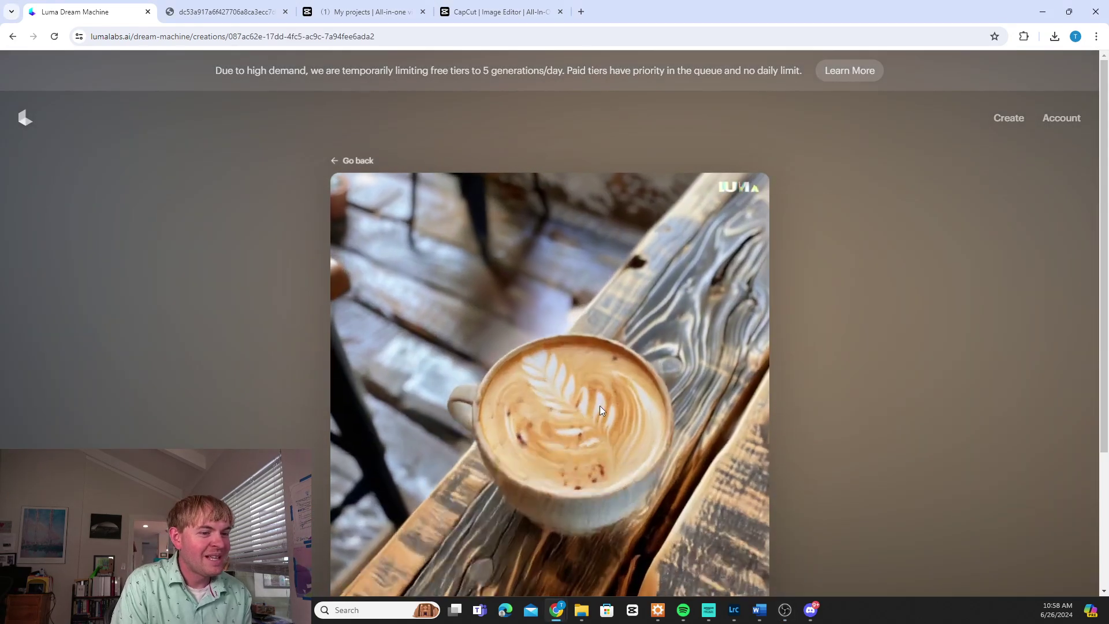
{"action": "scroll", "coordinate": [820, 369], "scroll_direction": "down", "scroll_amount": 3}
{"action": "scroll", "coordinate": [821, 368], "scroll_direction": "up", "scroll_amount": 2}
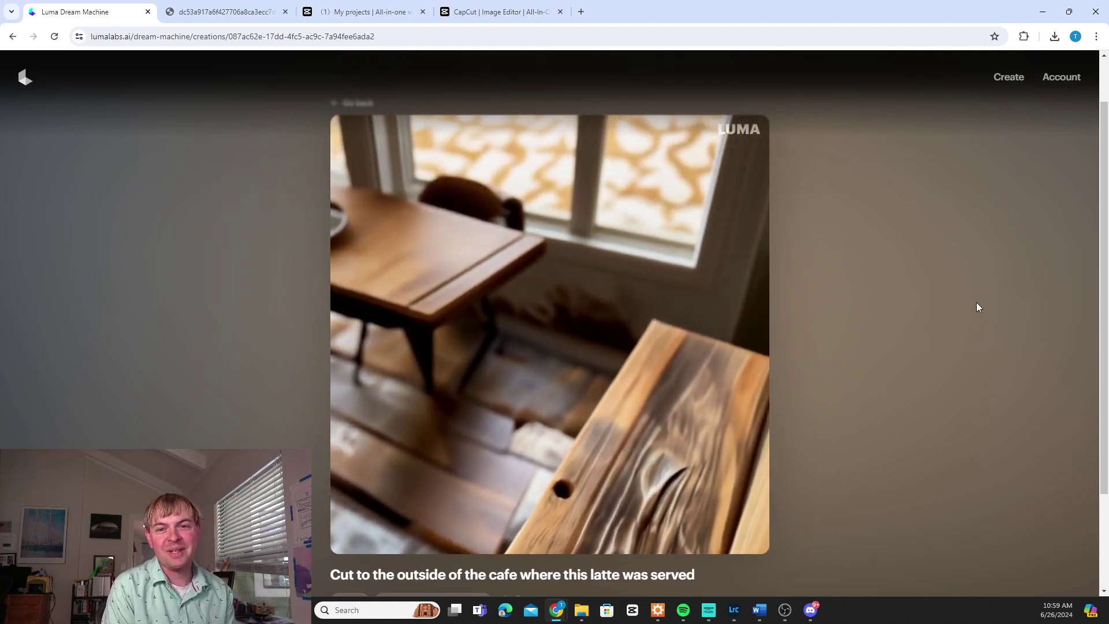
{"action": "scroll", "coordinate": [976, 335], "scroll_direction": "down", "scroll_amount": 2}
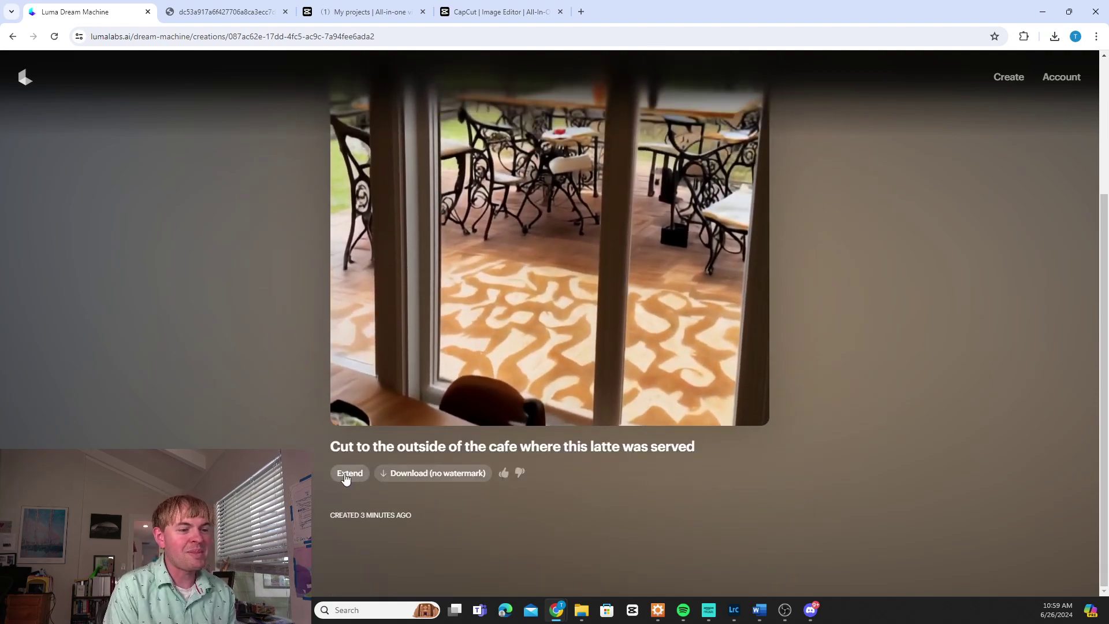
{"action": "scroll", "coordinate": [633, 317], "scroll_direction": "up", "scroll_amount": 3}
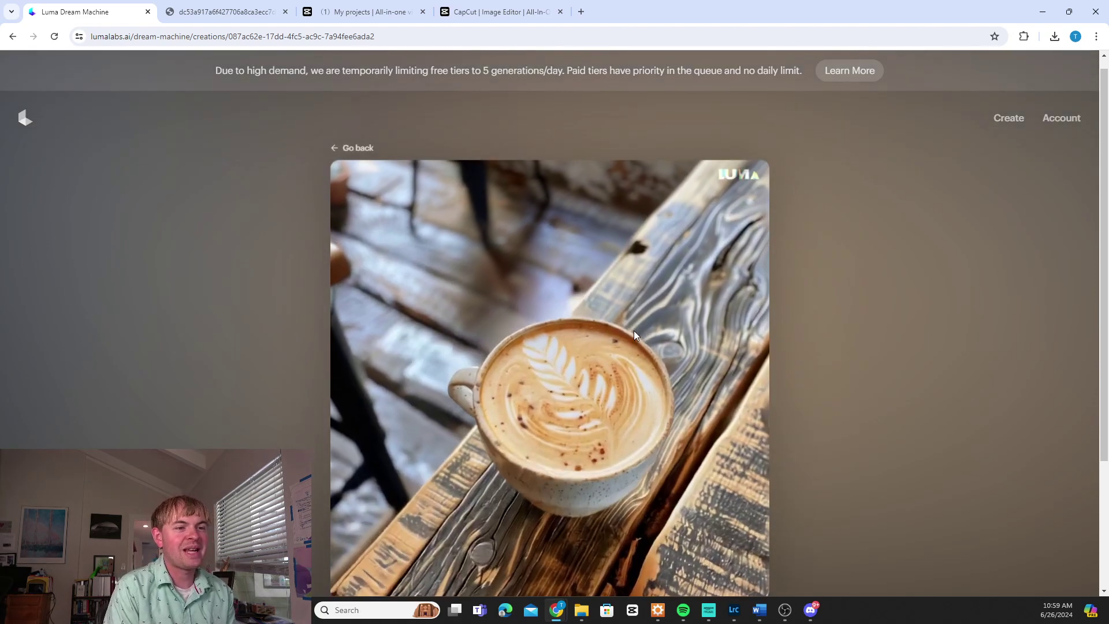